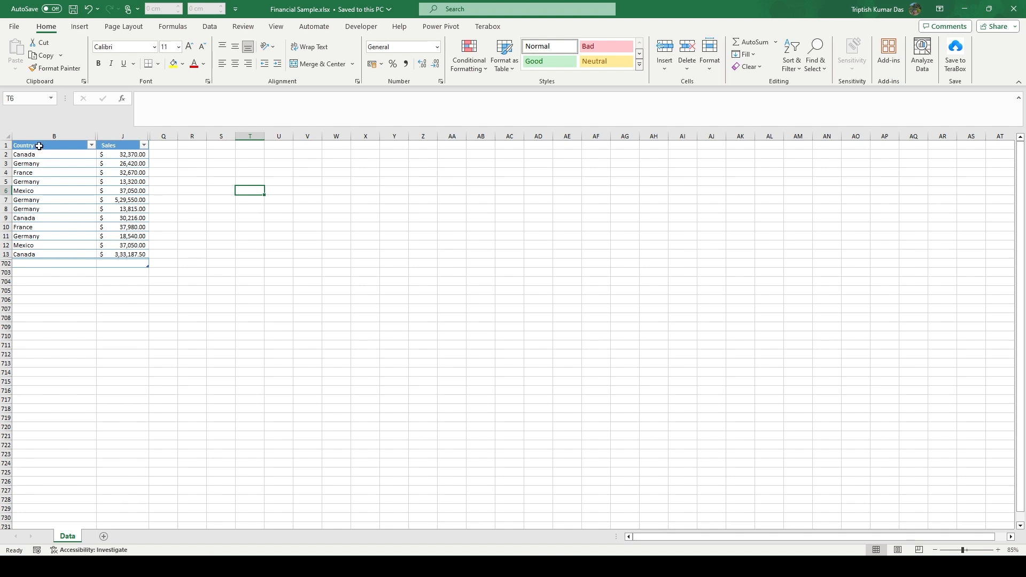
- Examine the Country and Sales entries in rows 2 to 13, including the individual sales values in J2 to J6
drag(46, 155, 42, 255)
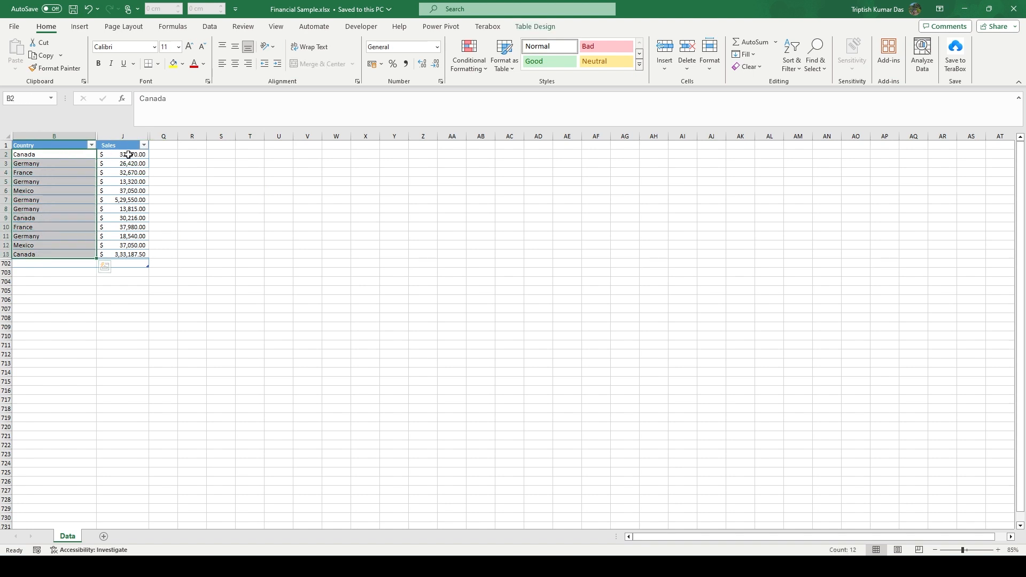
click(128, 155)
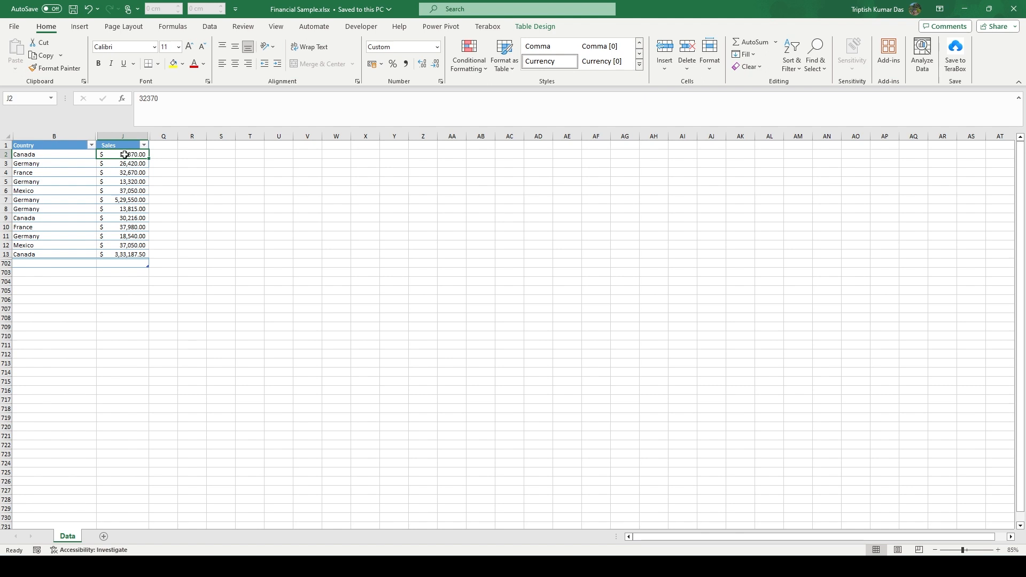
drag(124, 155, 146, 248)
click(188, 218)
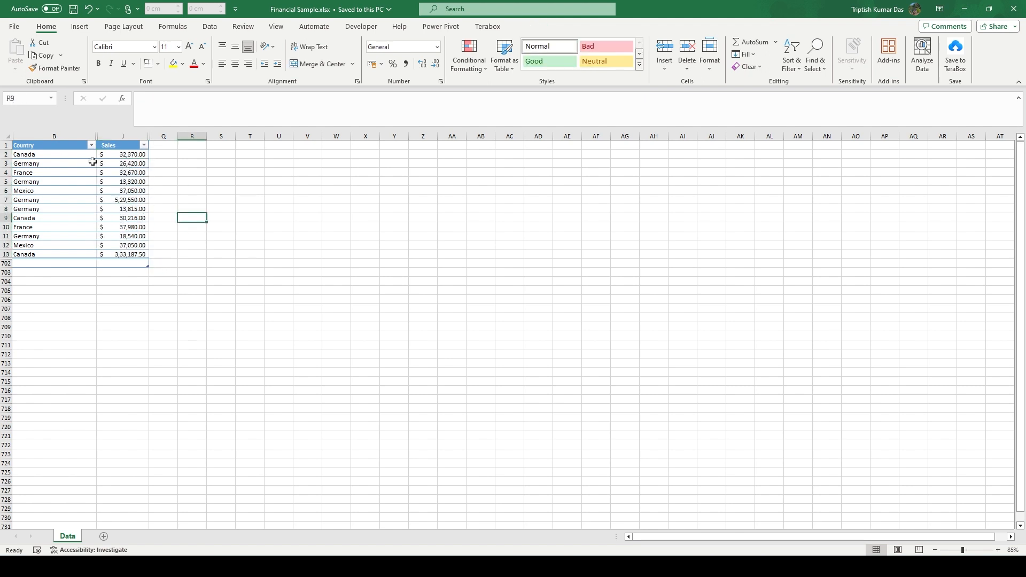
click(187, 155)
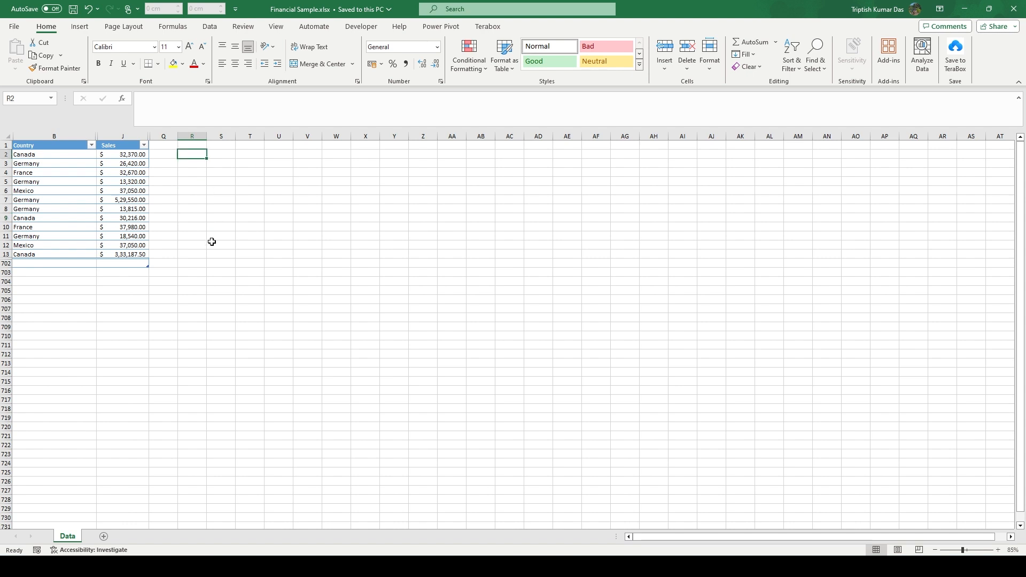
drag(131, 156, 131, 255)
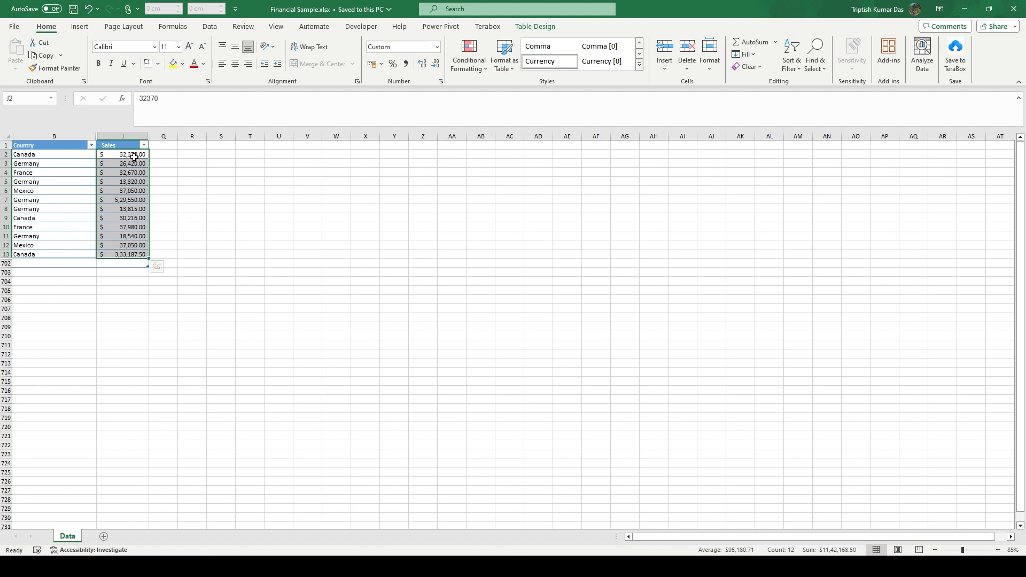
click(218, 199)
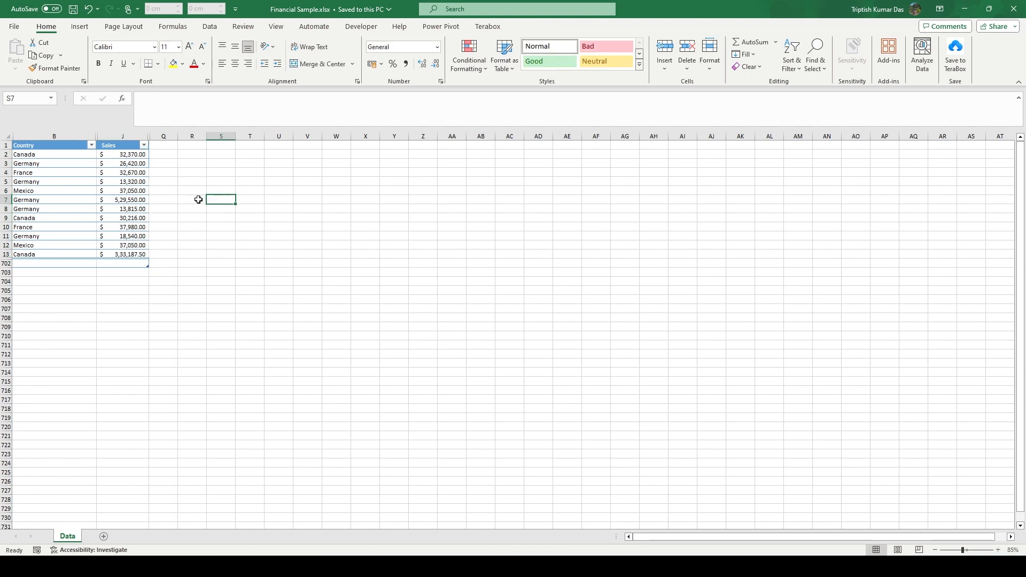
click(133, 155)
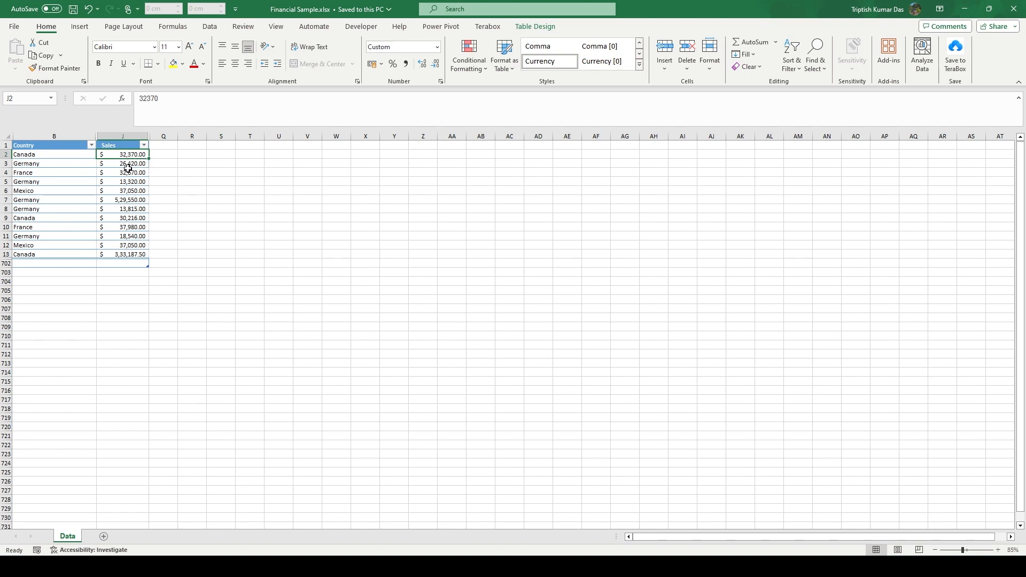
click(138, 164)
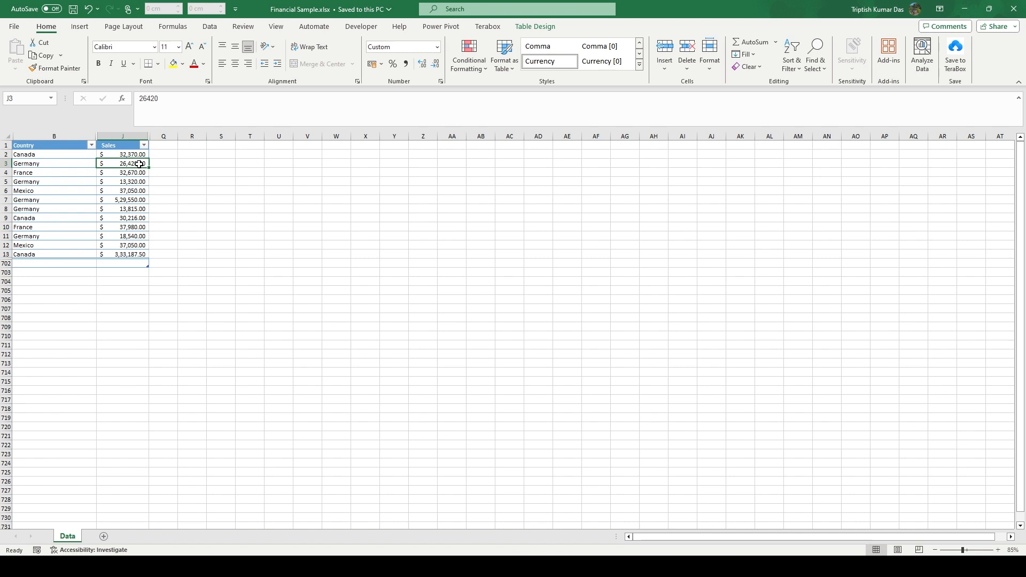
click(132, 174)
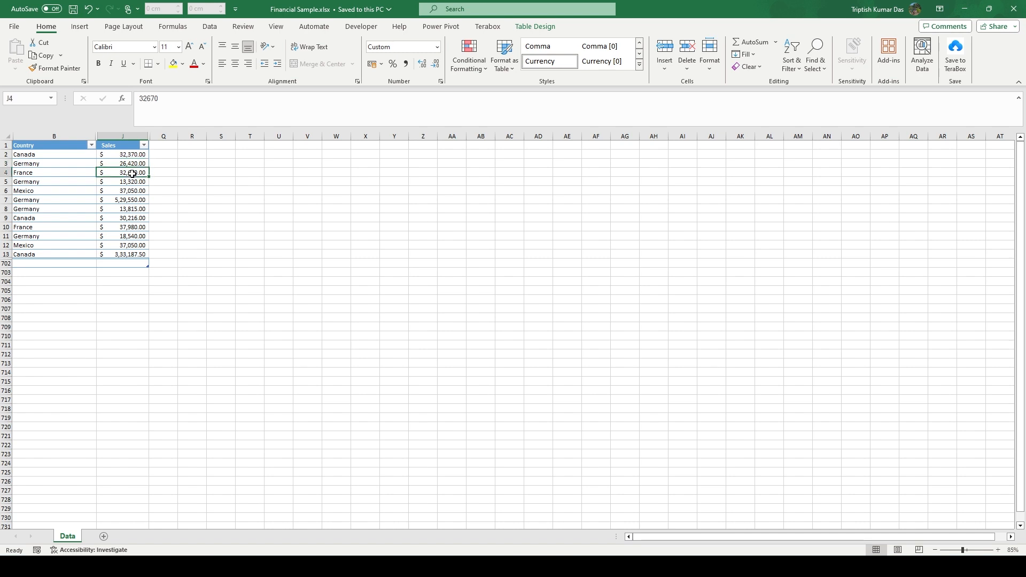
click(132, 182)
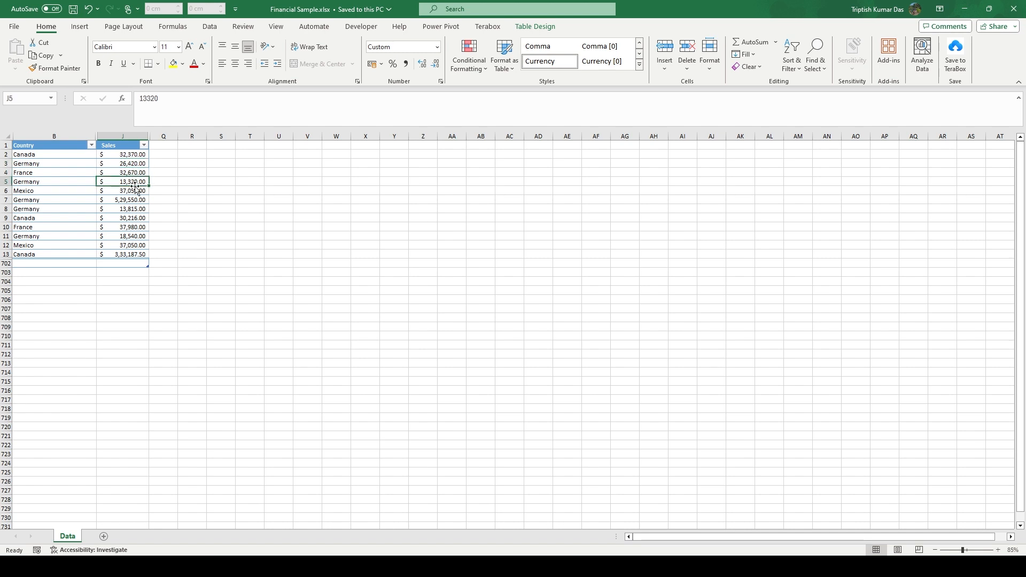
click(132, 191)
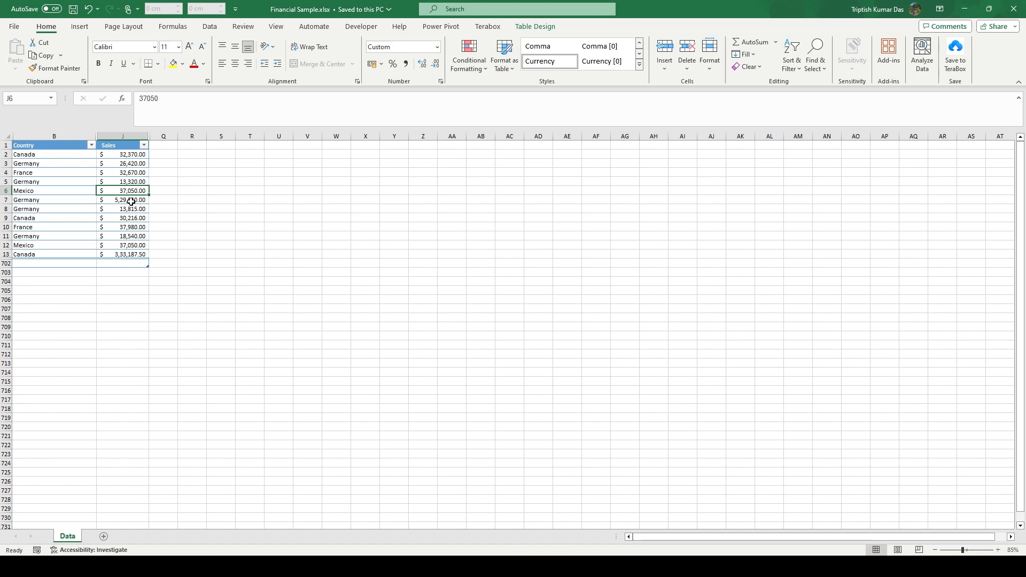
- Write an IF formula in R2 that tests J2>30000 and returns "Yes" when true and "No" when false, leaving its parenthesis open
click(195, 155)
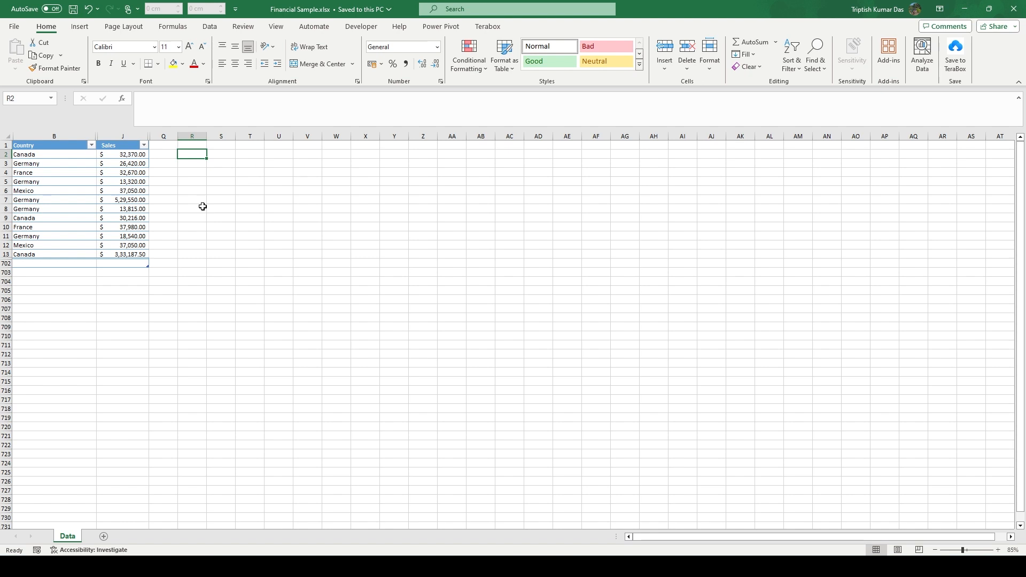
text(=)
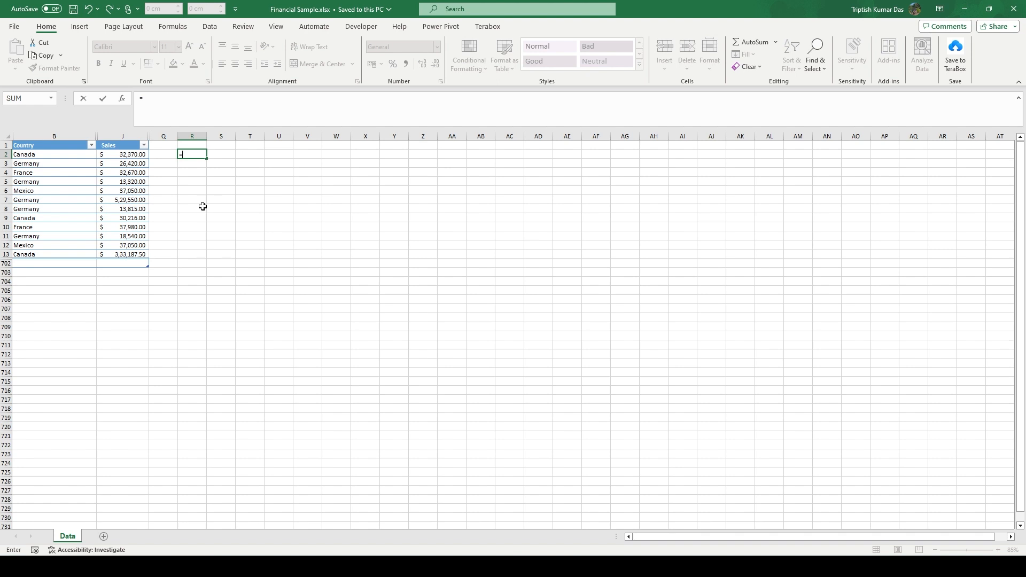
text(if)
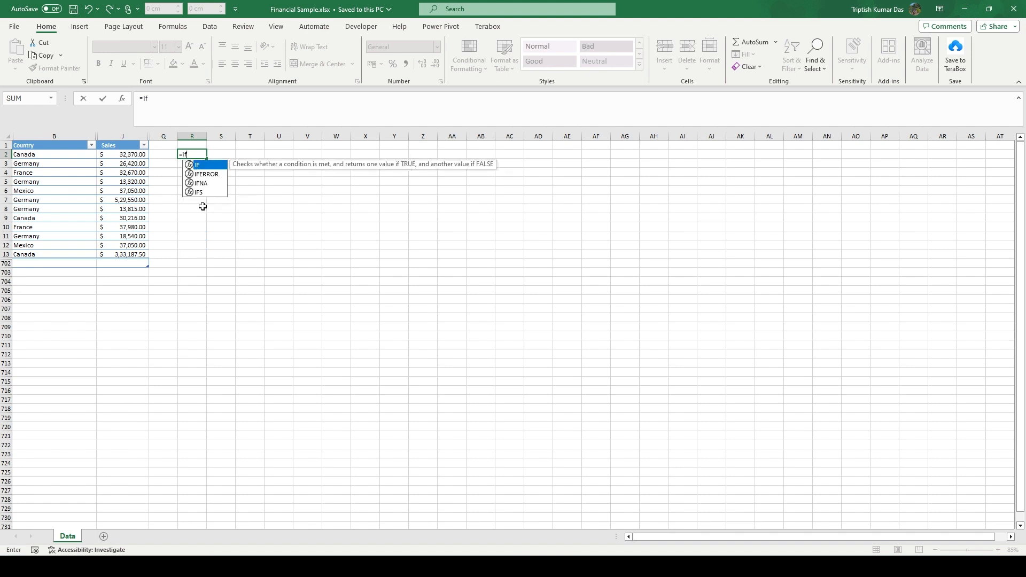
key(Tab)
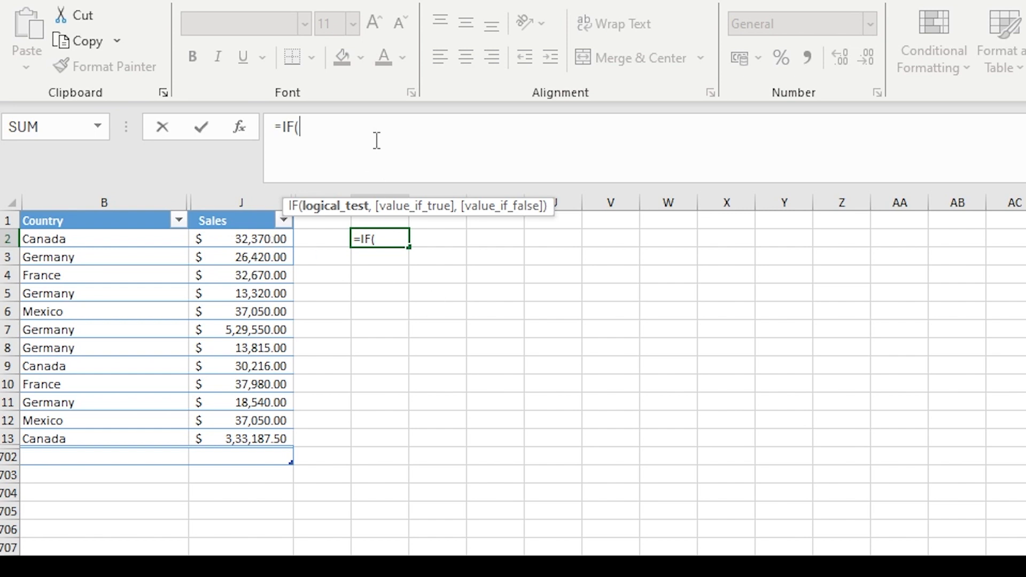
text(J2)
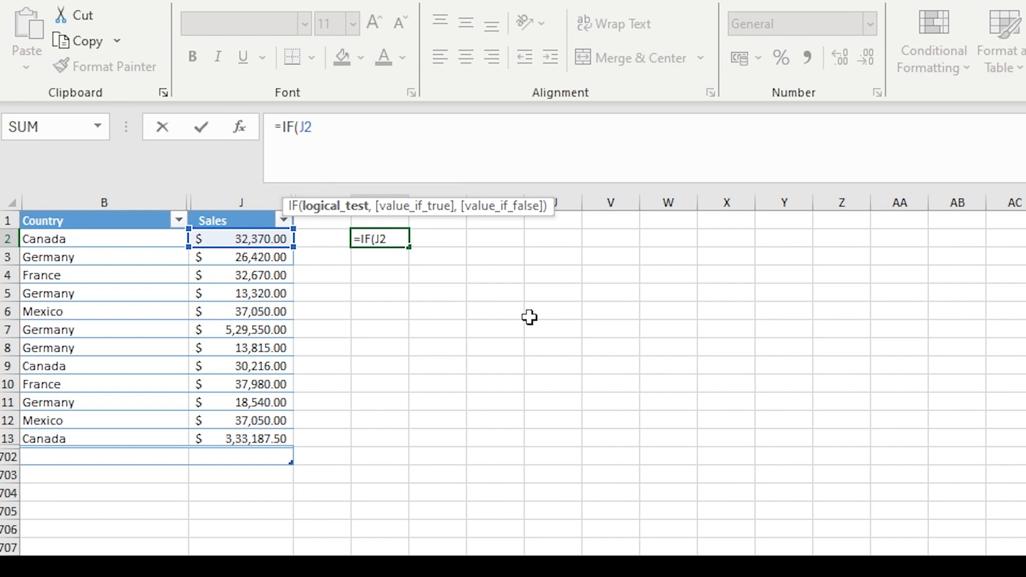
text(>30000)
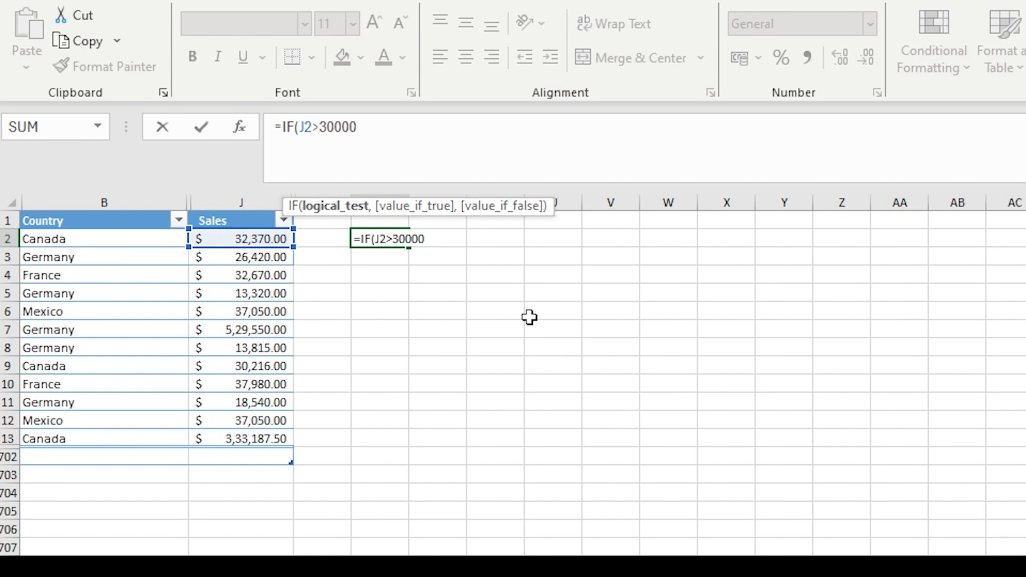
text(,)
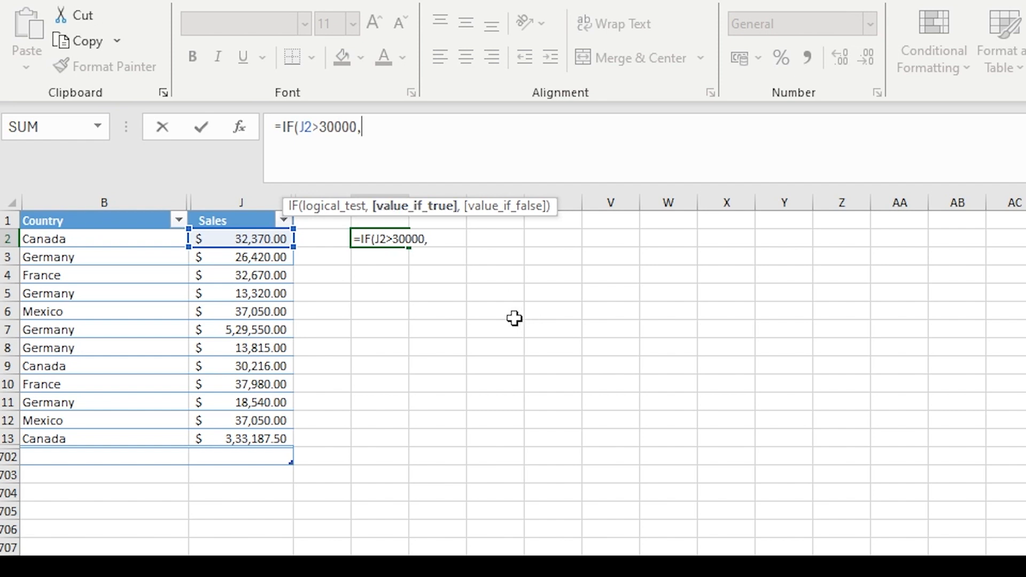
text("Yes",)
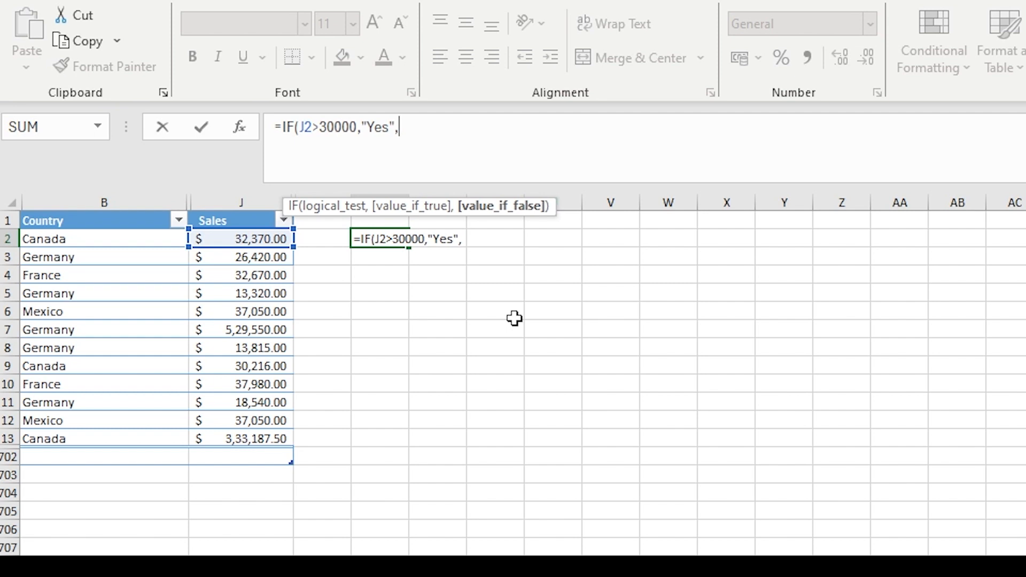
text("No")
- Review the IF formula's arguments one by one: the J2>30000 test, the "Yes" value and the "No" value
drag(299, 128, 358, 128)
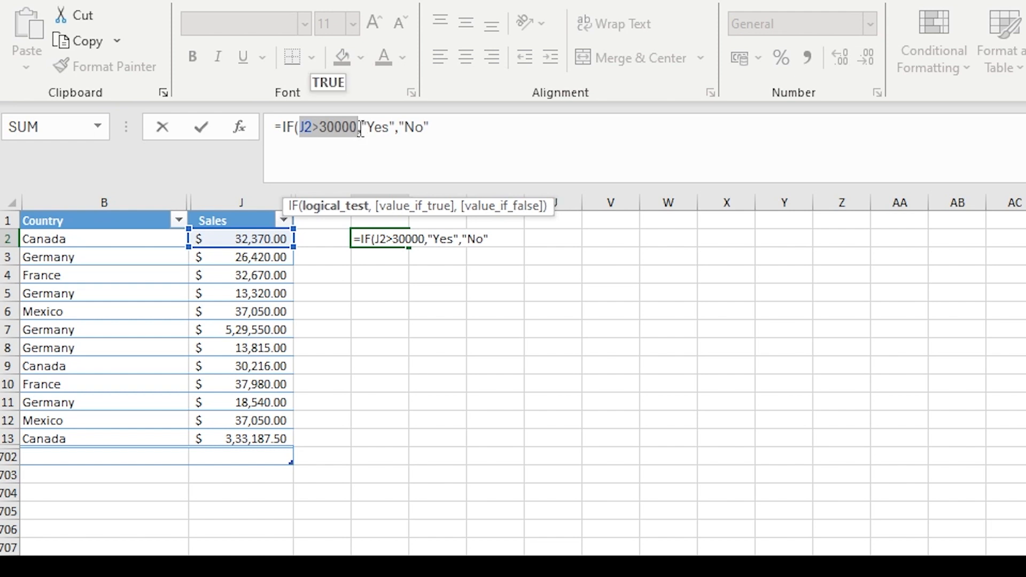
click(362, 128)
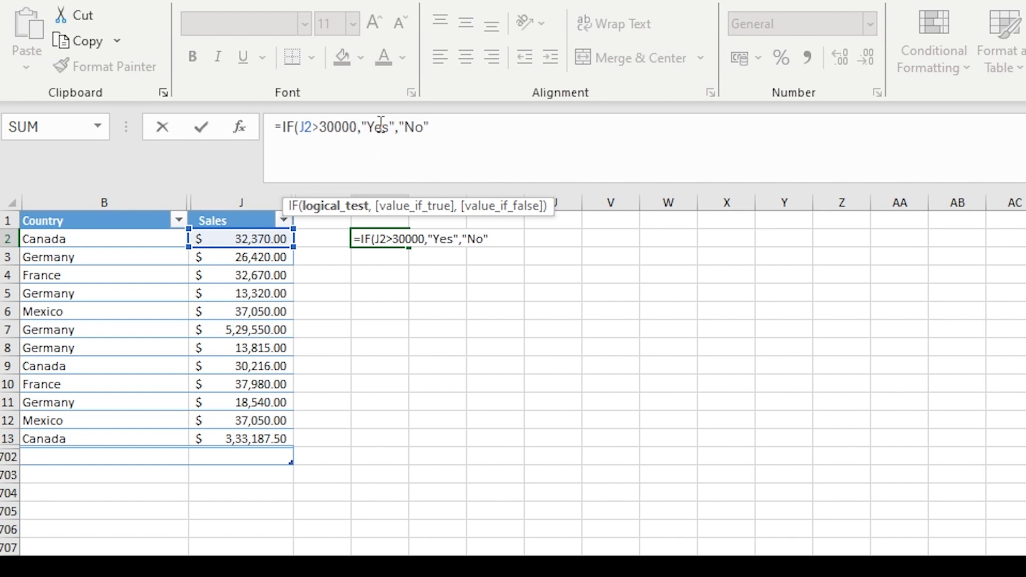
click(383, 127)
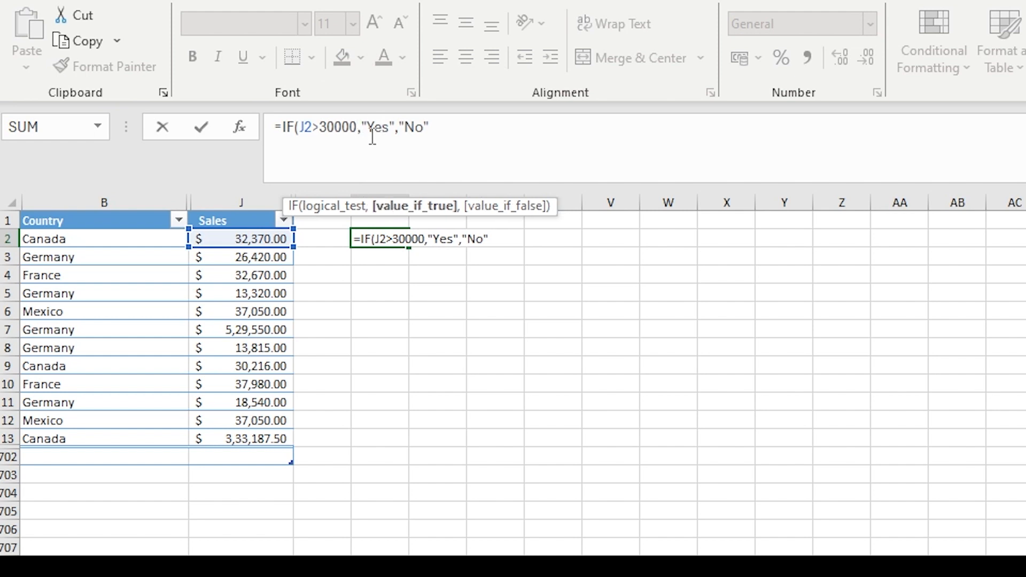
drag(362, 126, 394, 127)
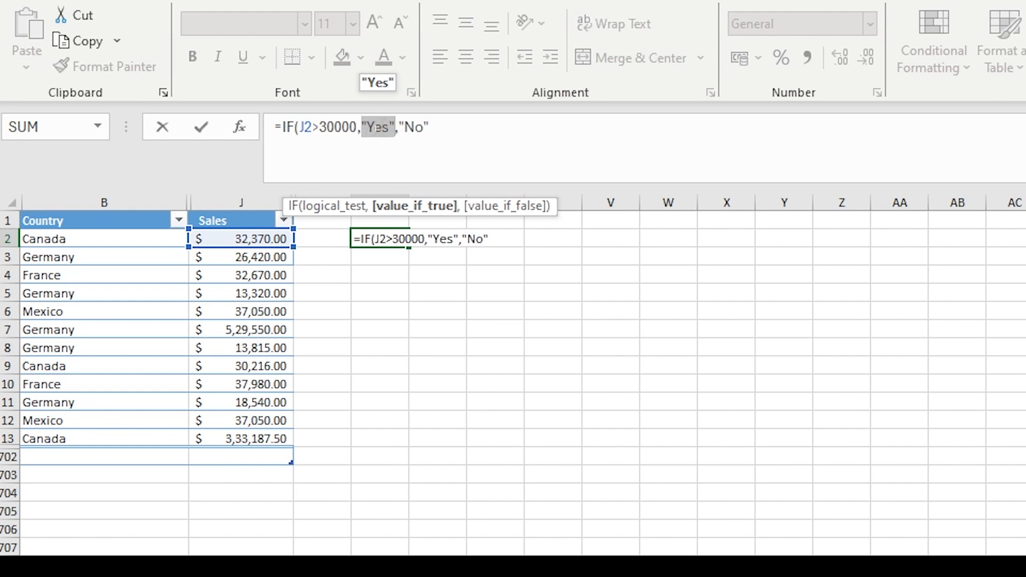
drag(367, 128, 393, 130)
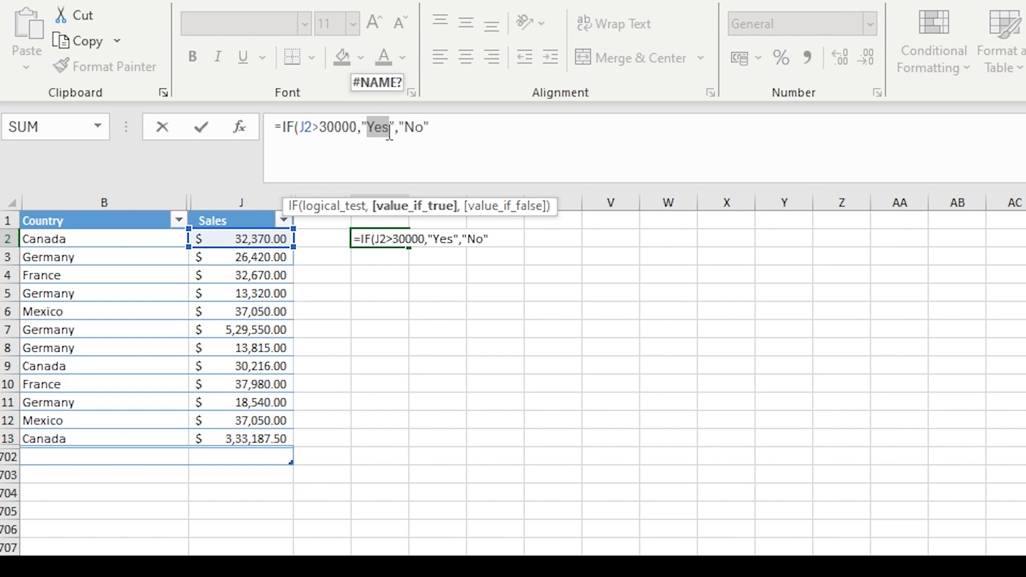
click(375, 128)
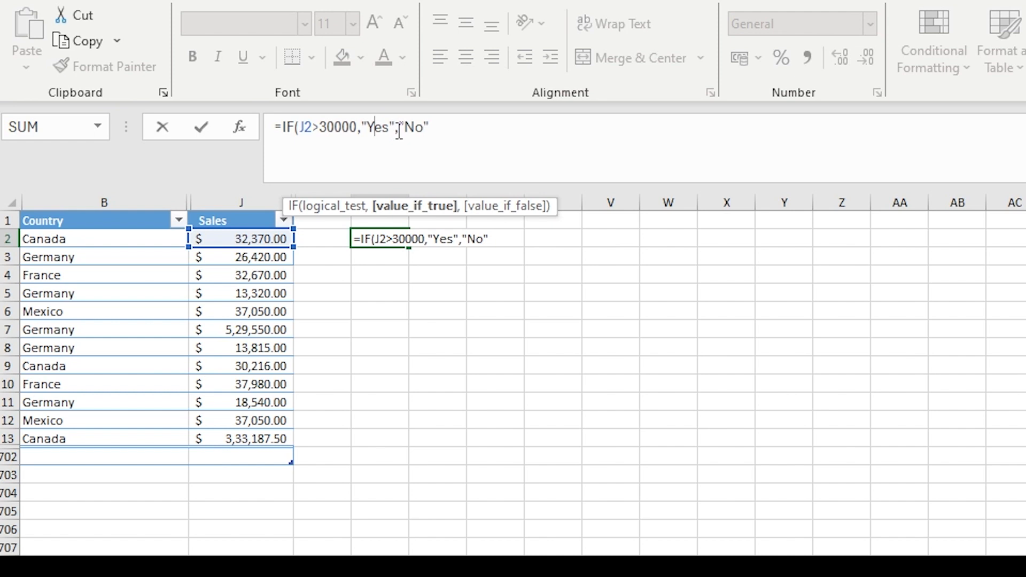
double_click(401, 128)
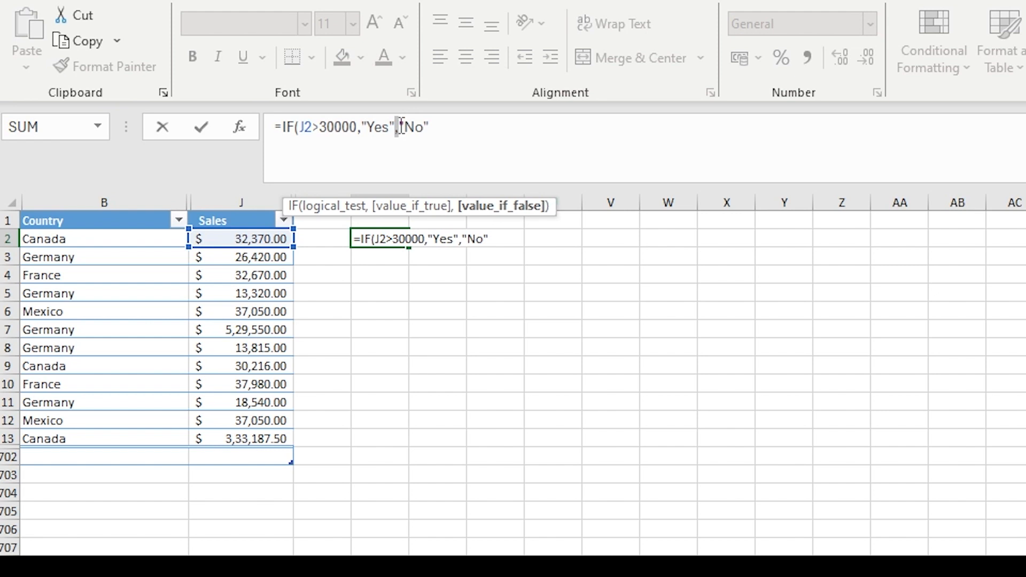
drag(401, 128, 433, 128)
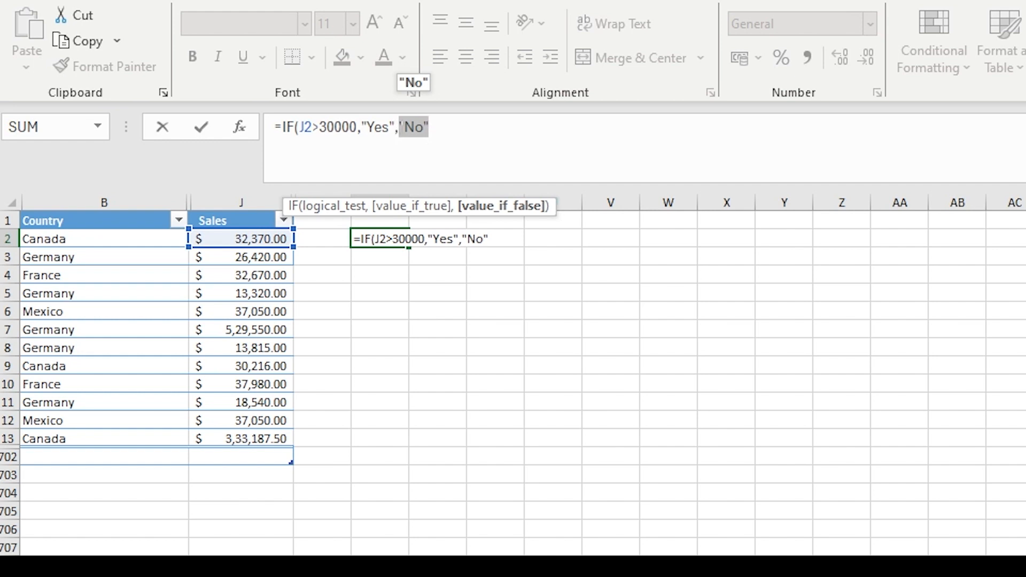
click(431, 126)
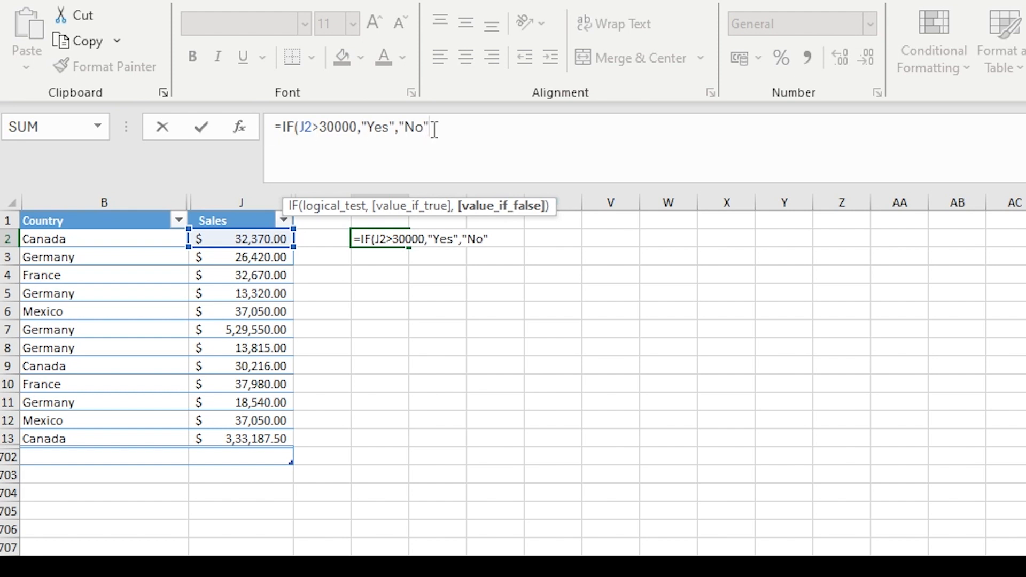
- Close and enter the IF formula in R2, and fill it down through R13
text())
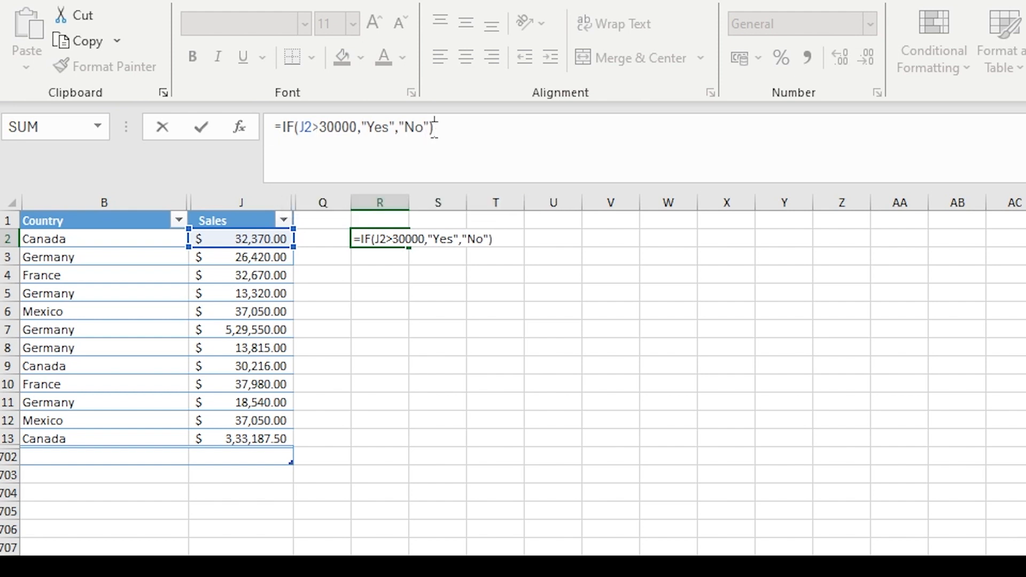
key(Return)
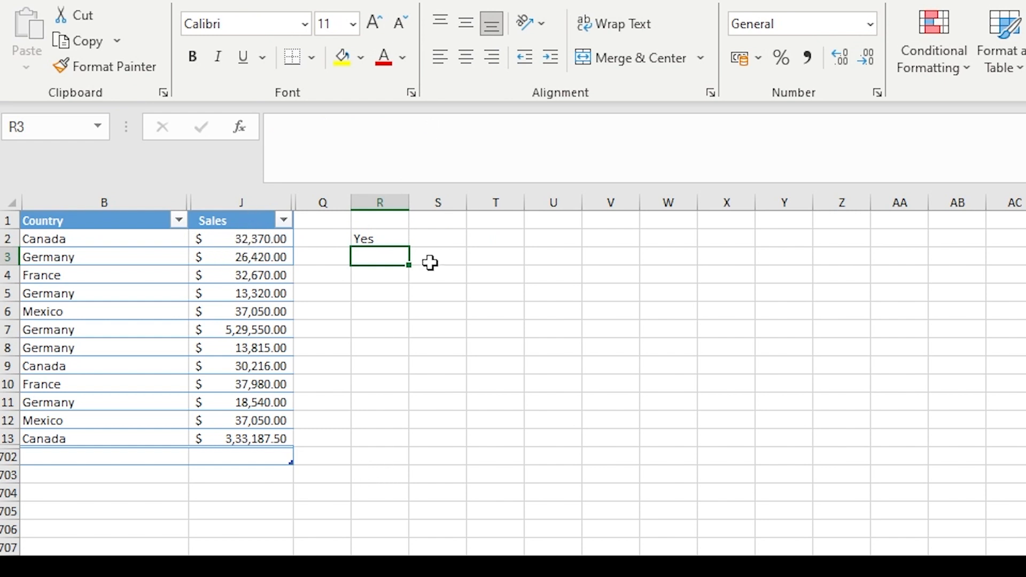
click(384, 238)
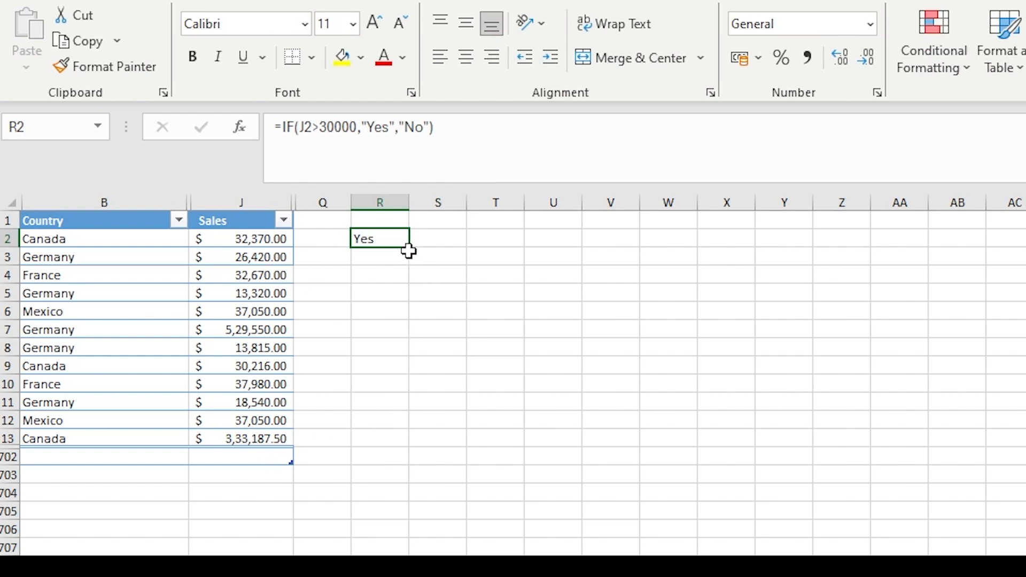
drag(410, 247, 412, 446)
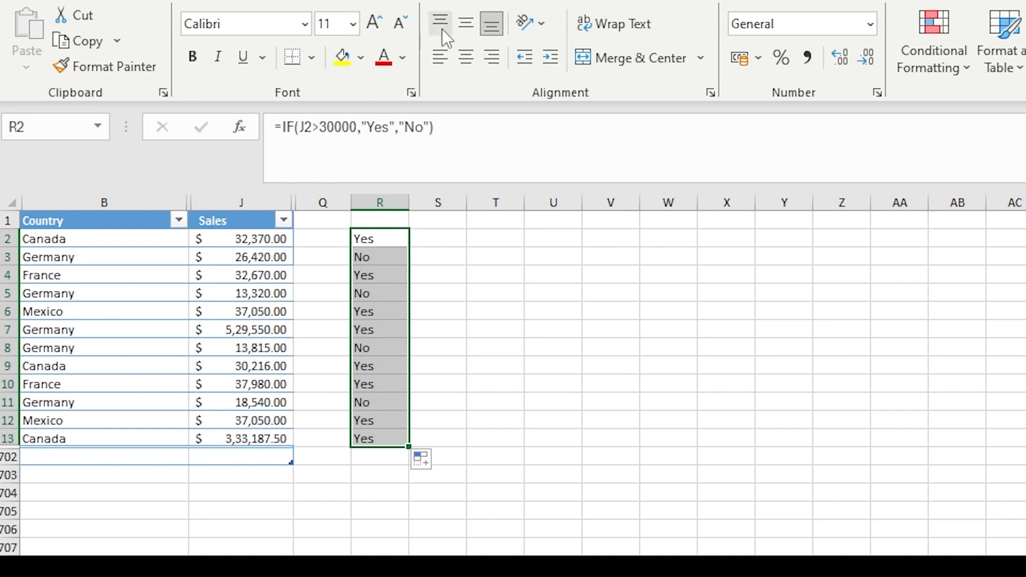
- Centre the Yes/No results in R2:R13 both vertically and horizontally, and select R2
click(466, 31)
click(465, 58)
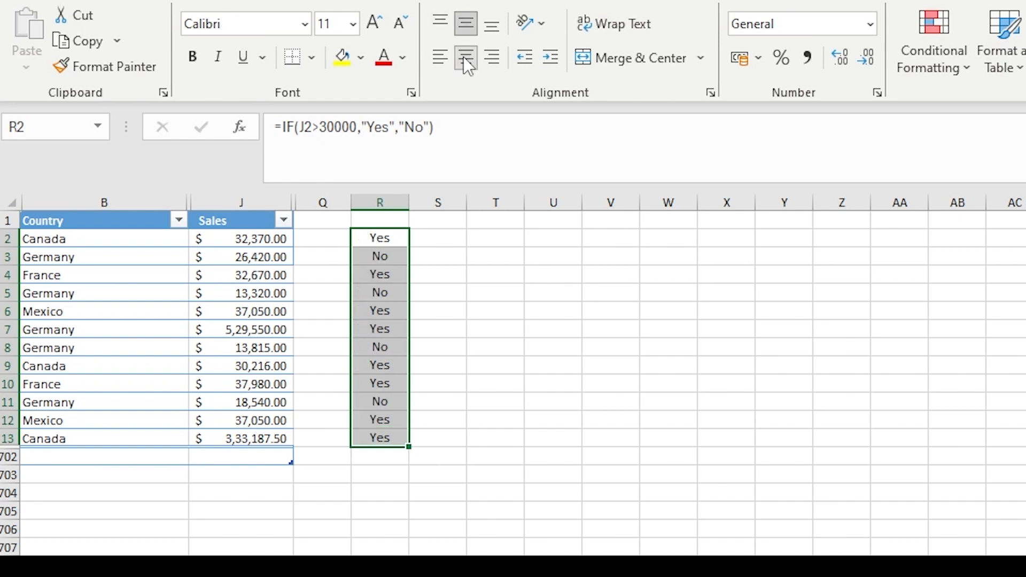
click(477, 473)
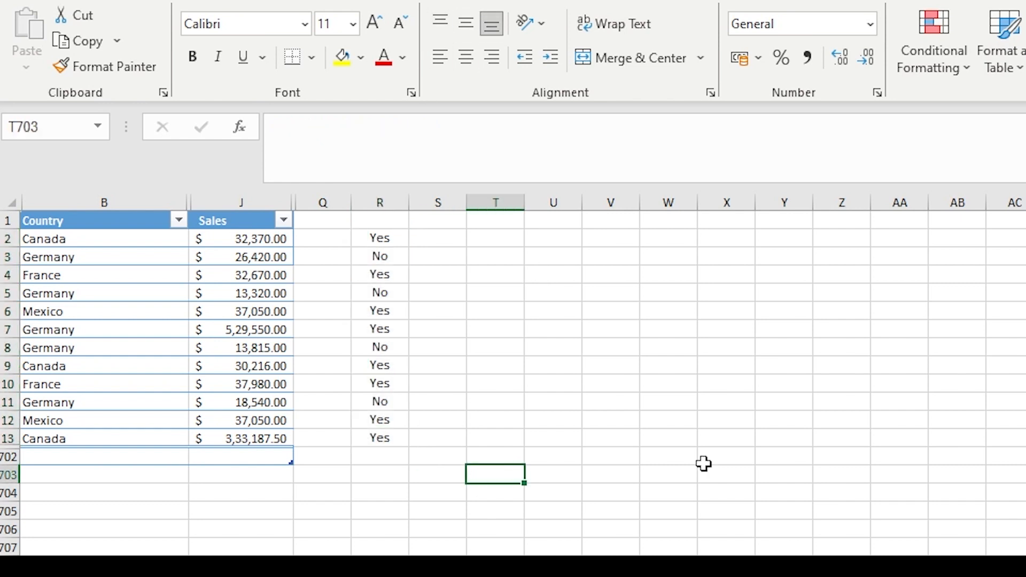
click(380, 241)
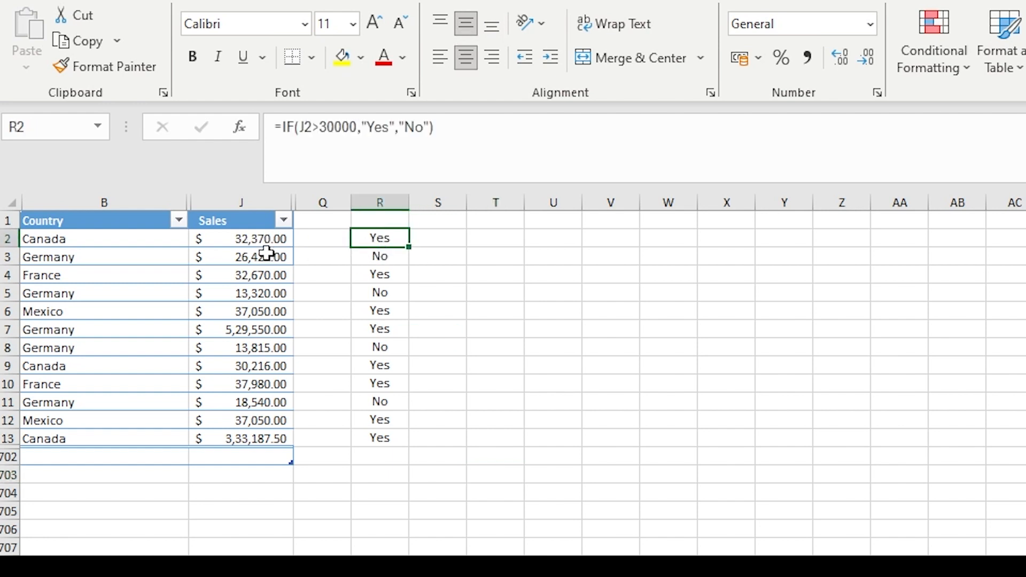
- Check the Yes/No results in R3:R13 row by row against the corresponding values in the Sales column
click(382, 258)
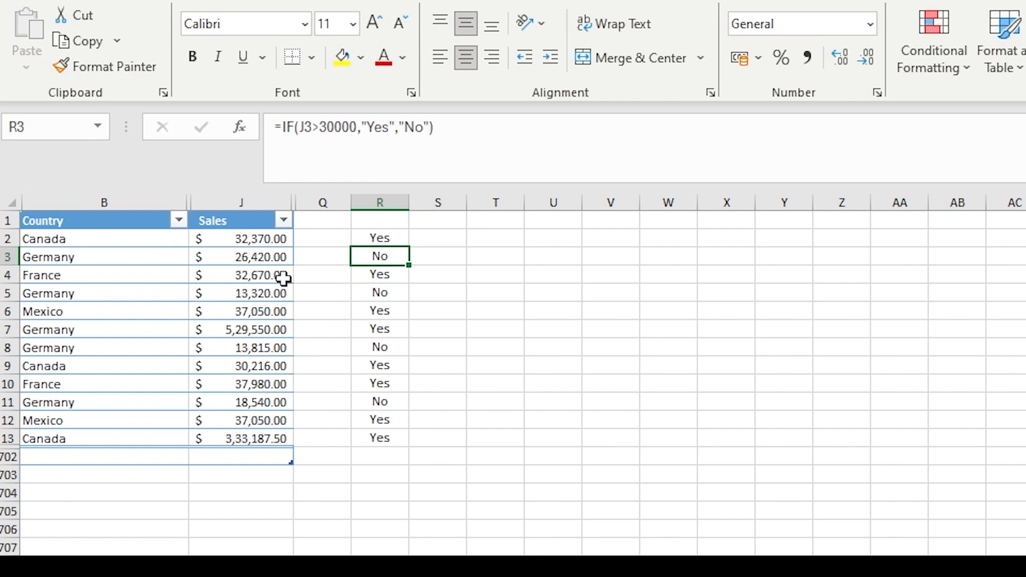
click(386, 277)
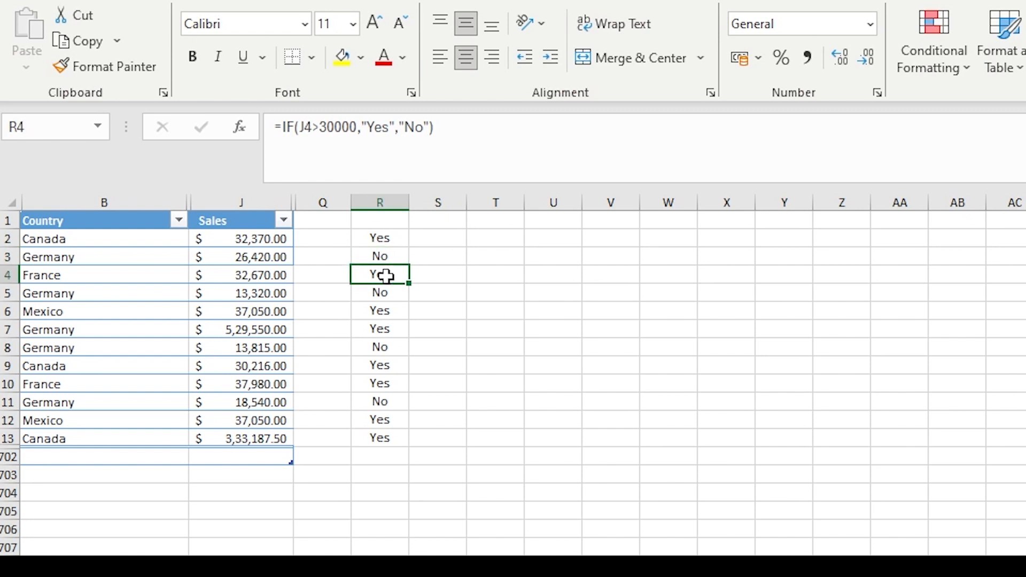
click(374, 295)
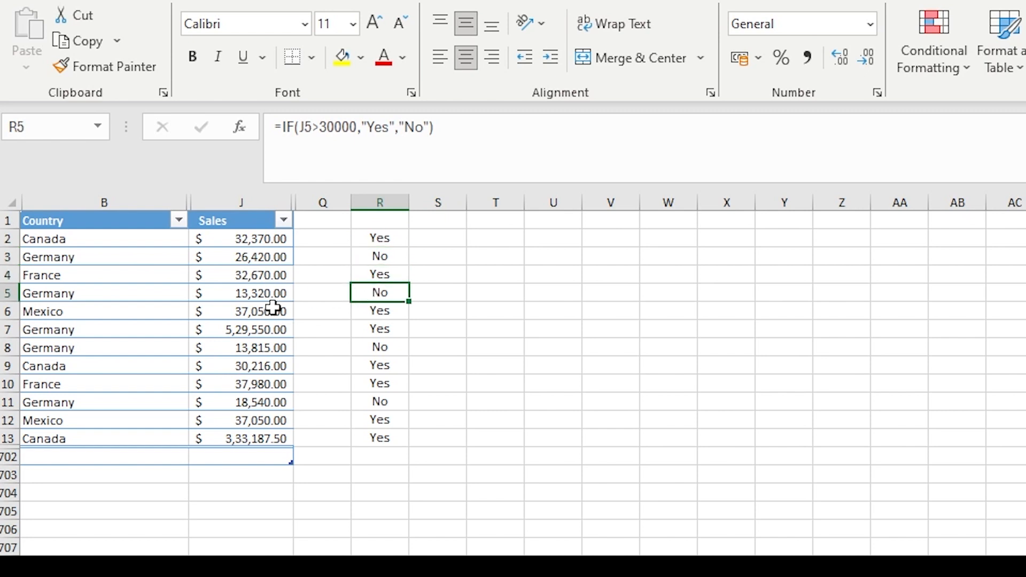
click(375, 309)
click(370, 331)
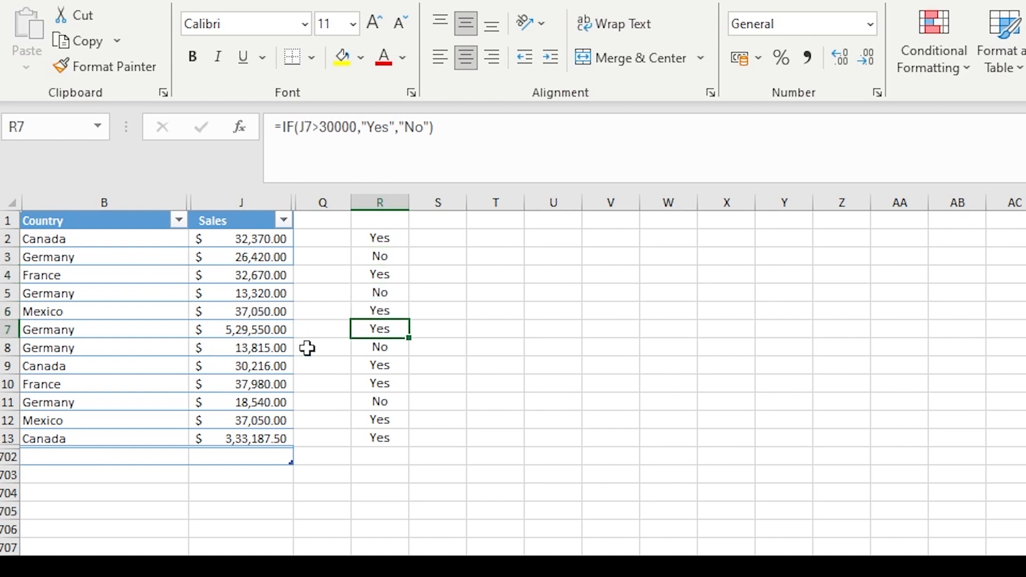
click(394, 346)
drag(396, 366, 386, 438)
click(311, 292)
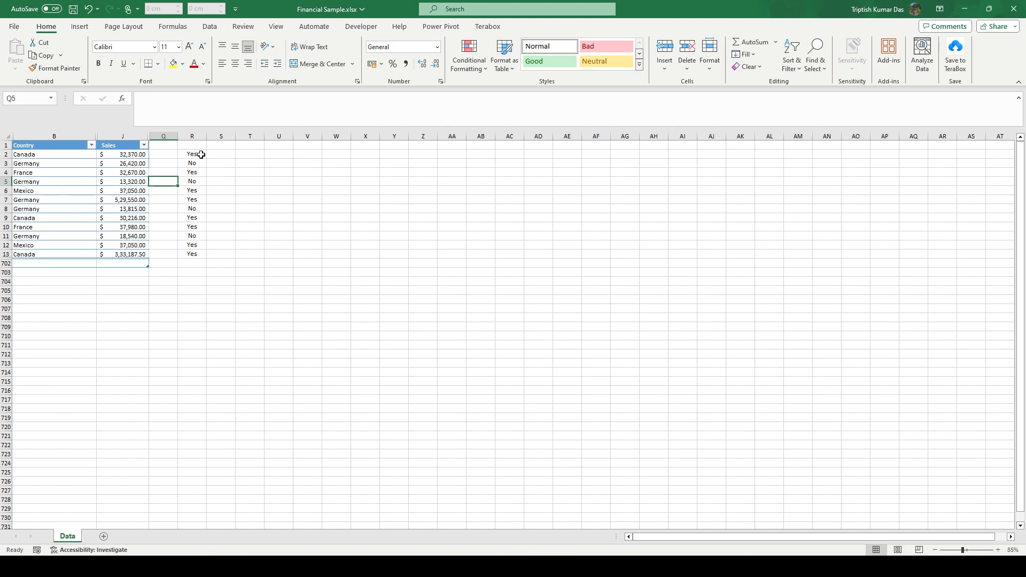
- Select the Yes/No results in R2:R13
drag(201, 154, 198, 254)
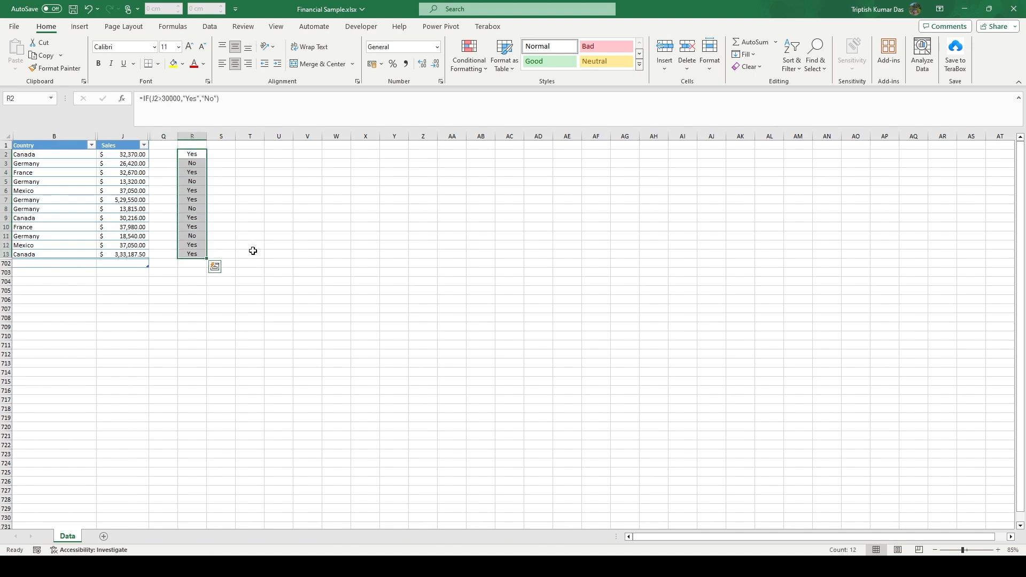